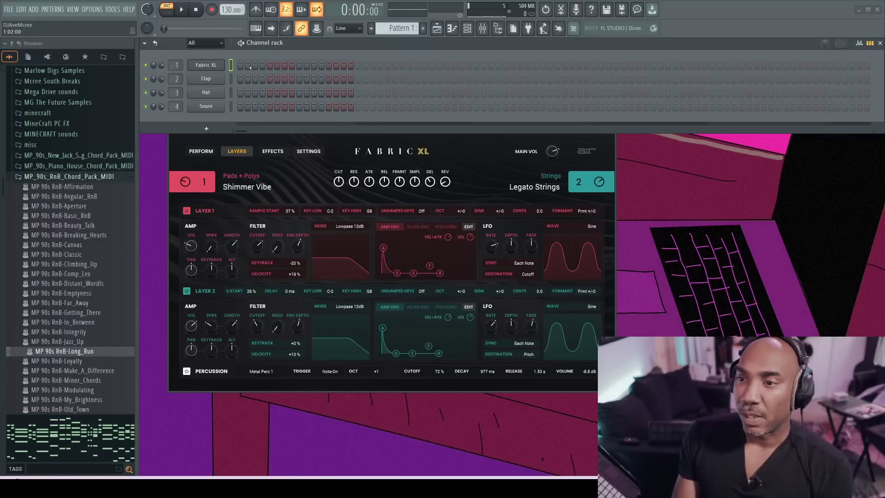
# Open the piano roll for the Fabric XL channel from its channel-button menu.
pyautogui.rightClick(208, 69)
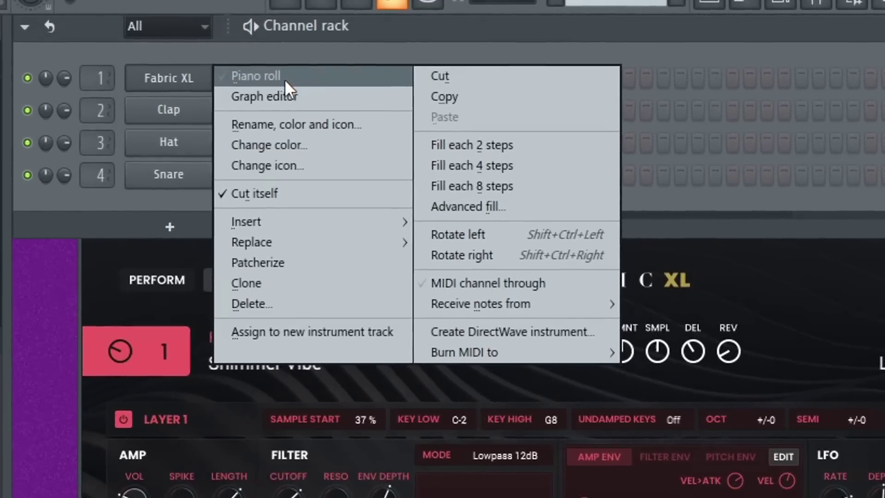
pyautogui.click(286, 77)
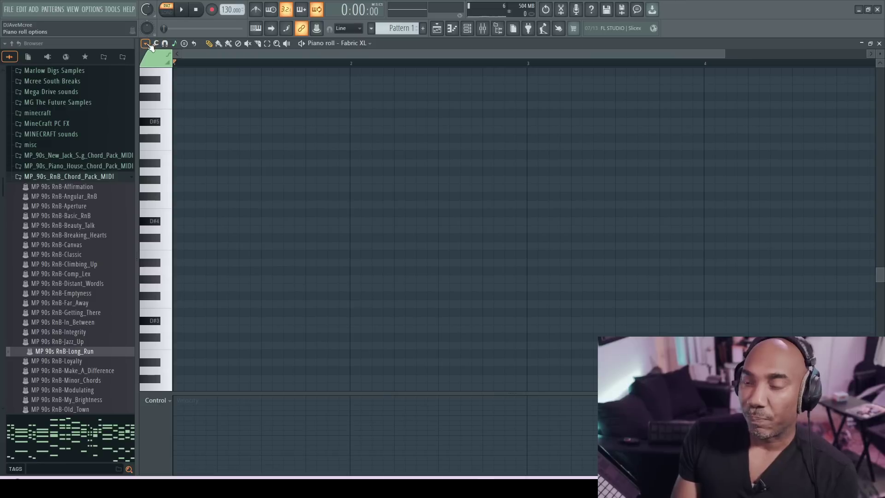
# Set scale highlighting to root C and Minor Natural (Aeolian), keeping Snap to scale on.
pyautogui.click(146, 44)
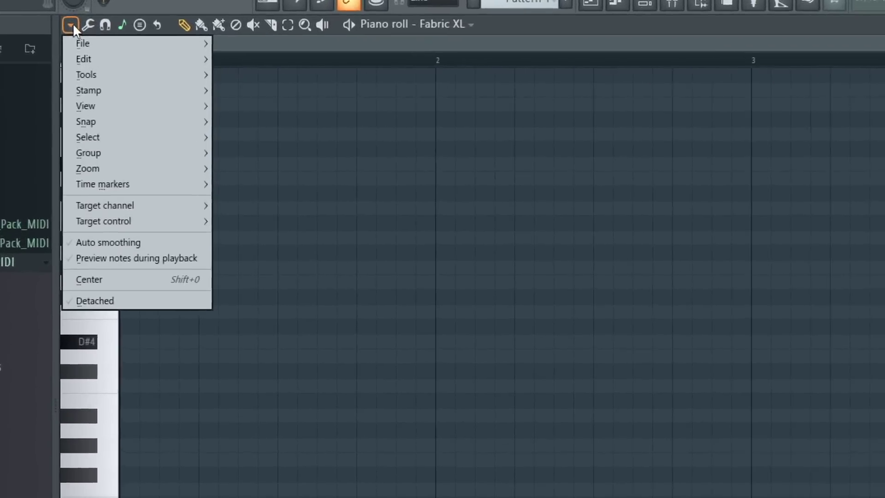
pyautogui.moveTo(78, 111)
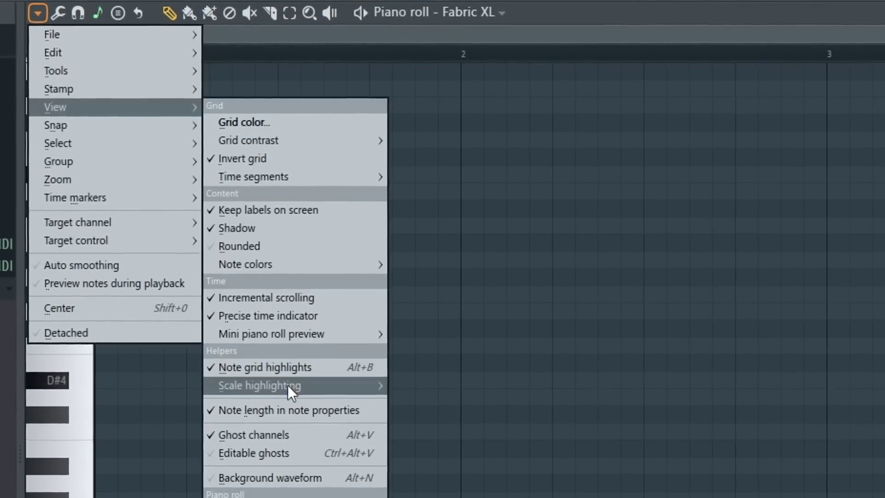
pyautogui.moveTo(289, 385)
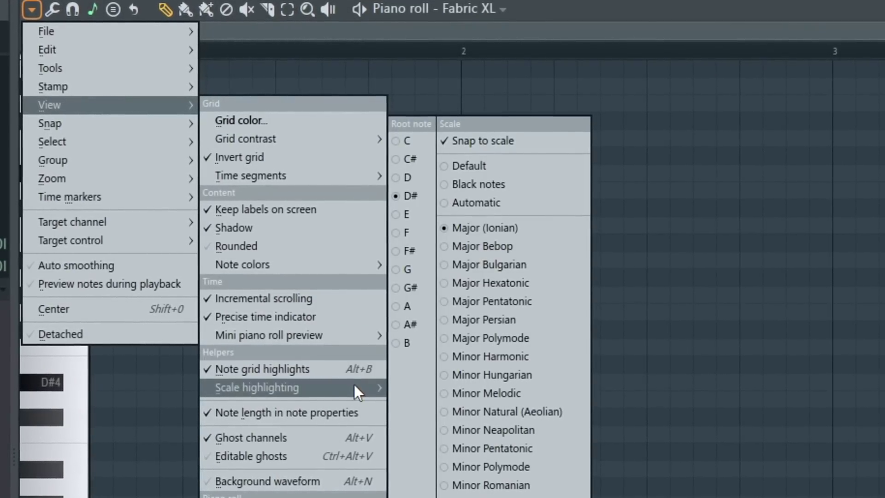
pyautogui.click(404, 141)
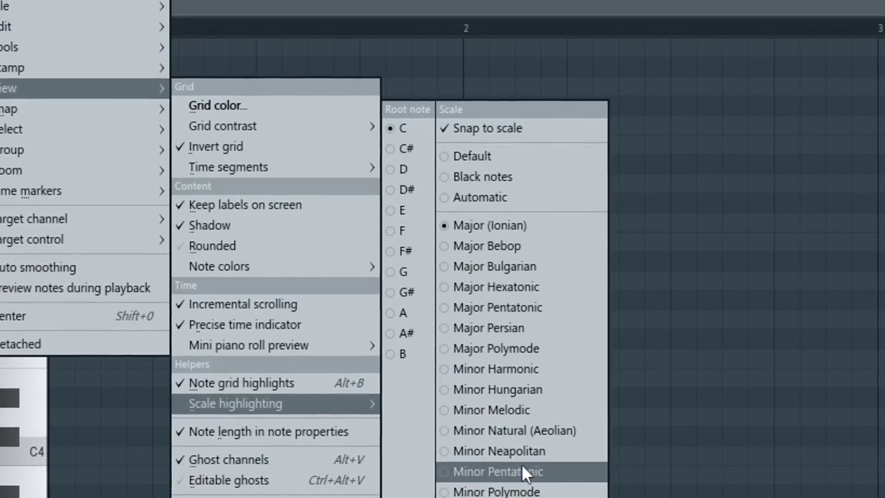
pyautogui.click(507, 440)
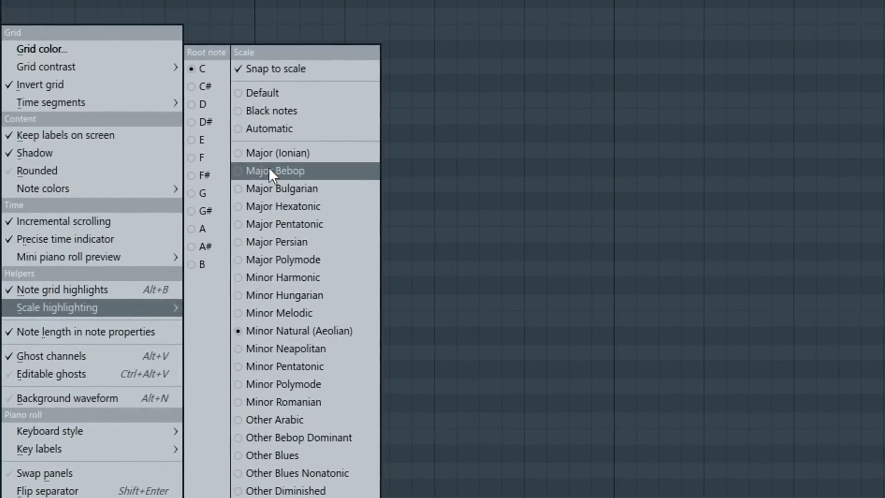
pyautogui.click(268, 152)
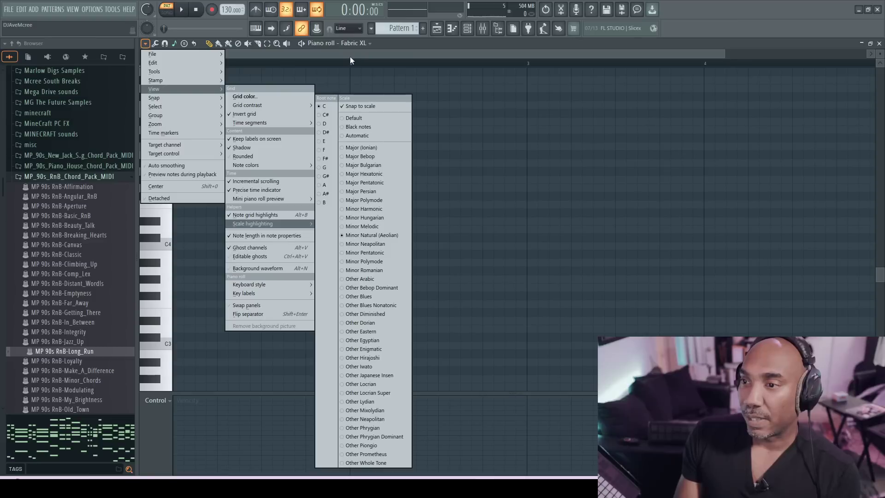
pyautogui.click(350, 57)
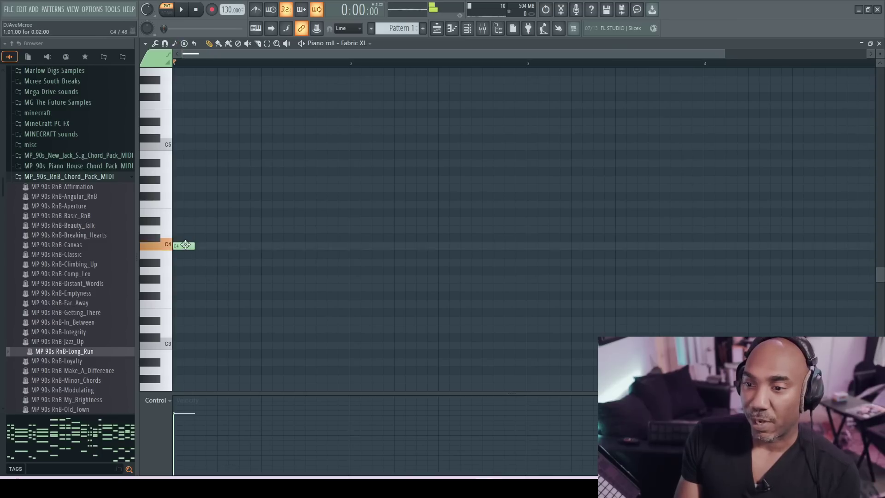
# Drag the test note to C#4, back to C4, then up to F4 to check snapping.
pyautogui.moveTo(185, 244); pyautogui.dragTo(185, 234)
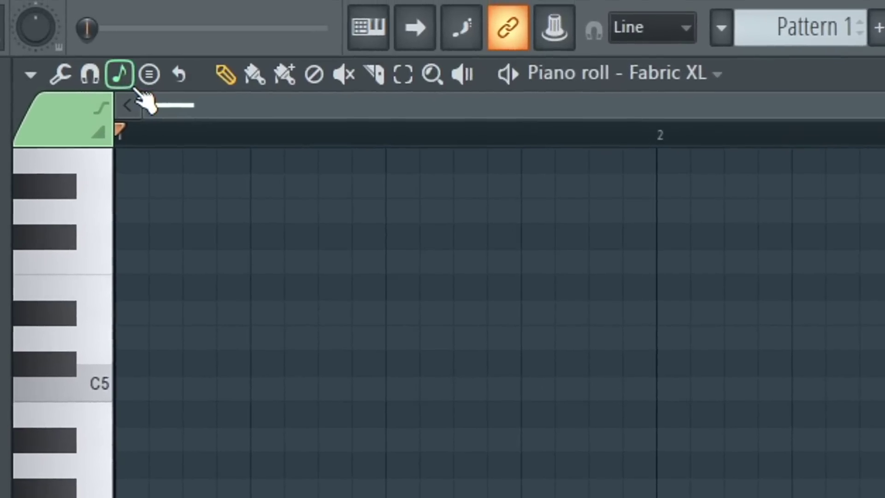
pyautogui.moveTo(81, 247); pyautogui.dragTo(83, 256)
pyautogui.moveTo(94, 414); pyautogui.dragTo(85, 446)
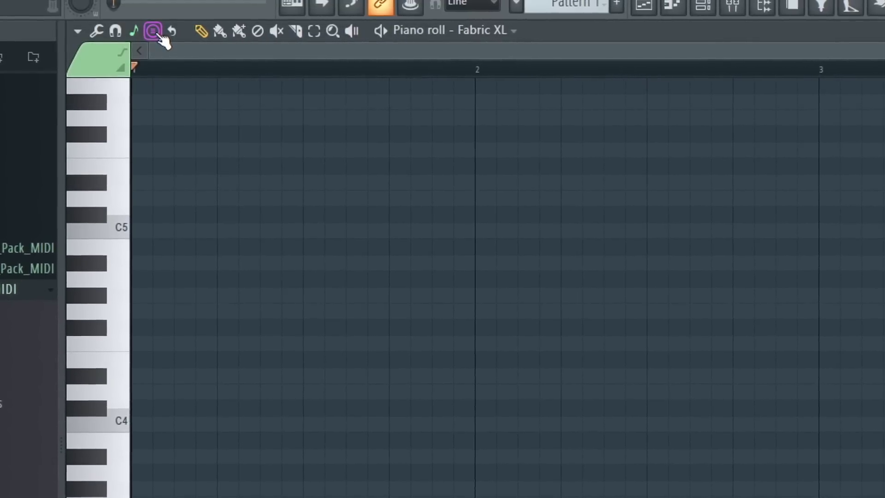
# Try stamping a C–G Fifth chord shape, then bring the chord stamp list back up.
pyautogui.click(154, 32)
pyautogui.moveTo(156, 33)
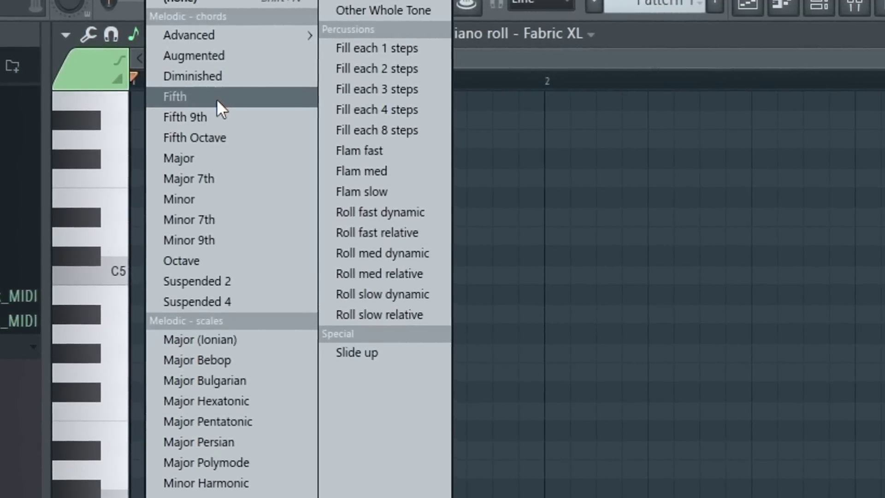
pyautogui.click(205, 99)
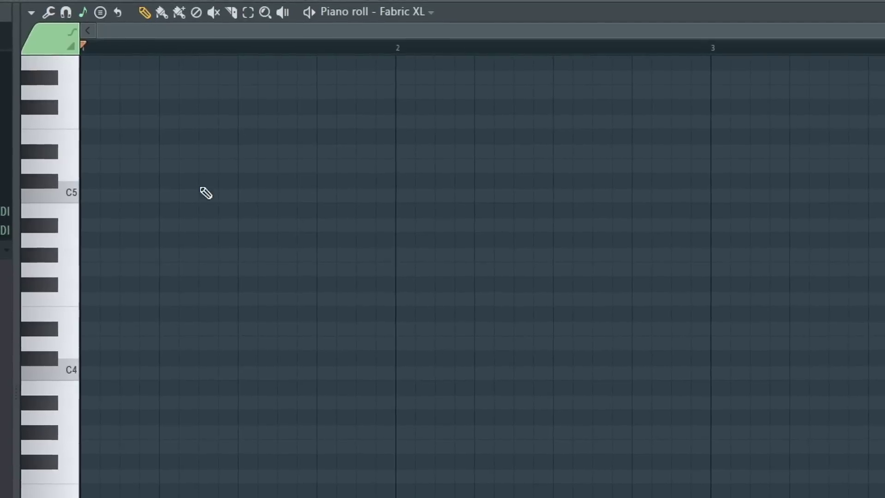
pyautogui.click(101, 12)
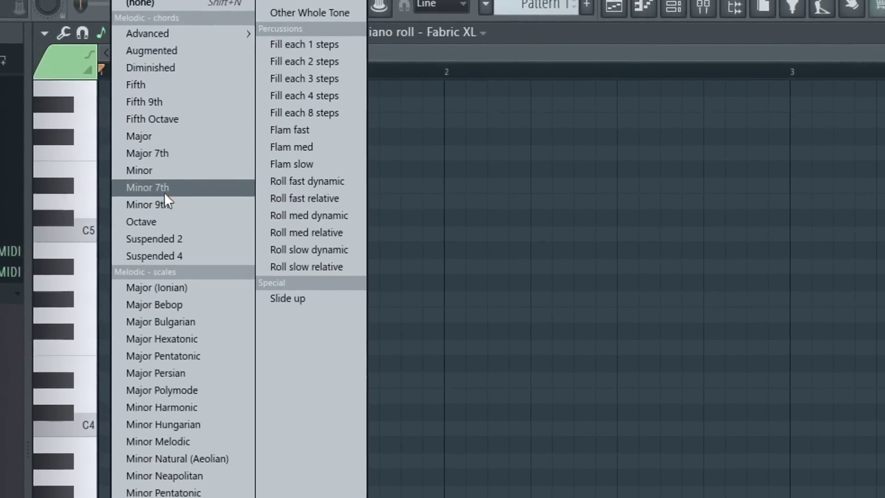
# Stamp a one-bar Minor 9th chord on C4 at bar 1 (C4, D#4, G4, A#4, D5) and audition it.
pyautogui.click(154, 197)
pyautogui.click(111, 441)
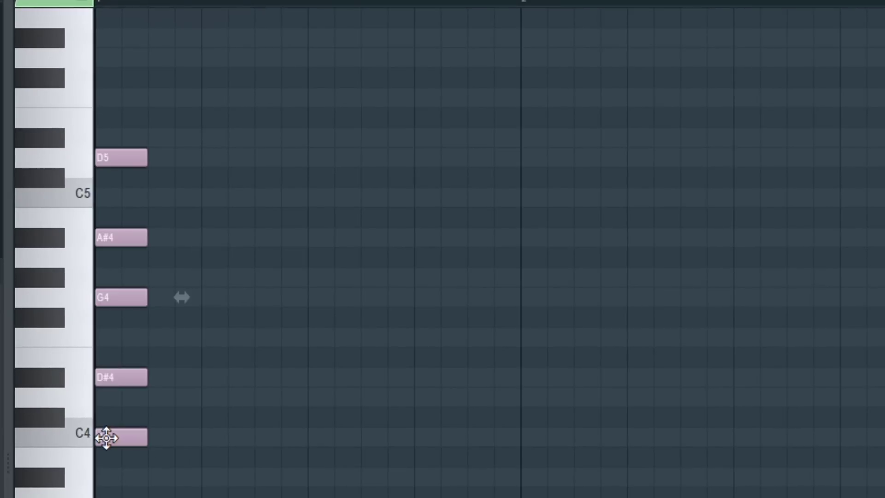
pyautogui.press('space')
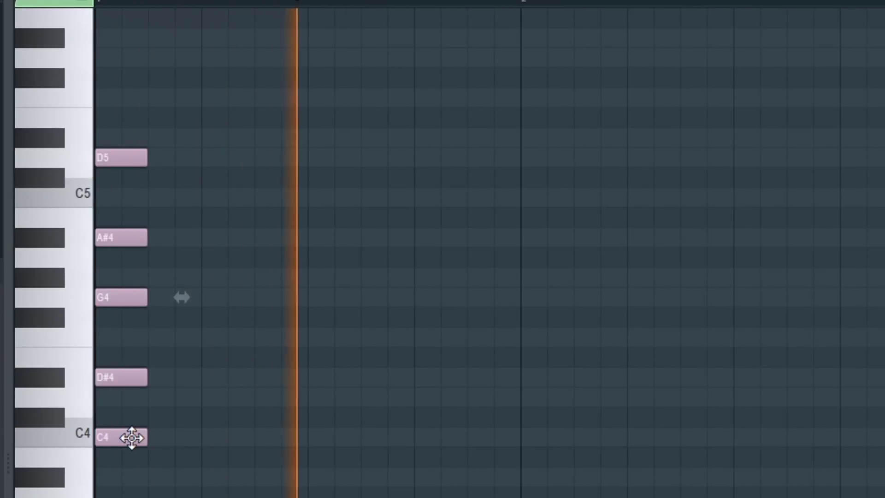
pyautogui.press('space')
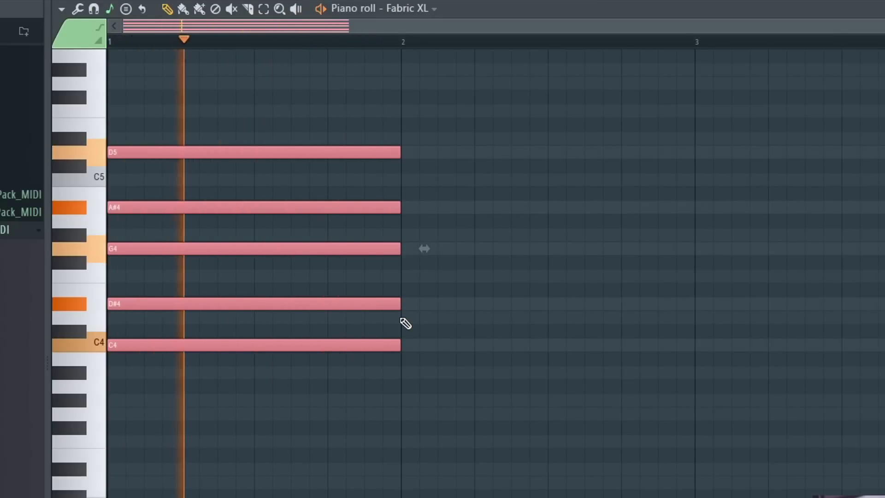
pyautogui.press('space')
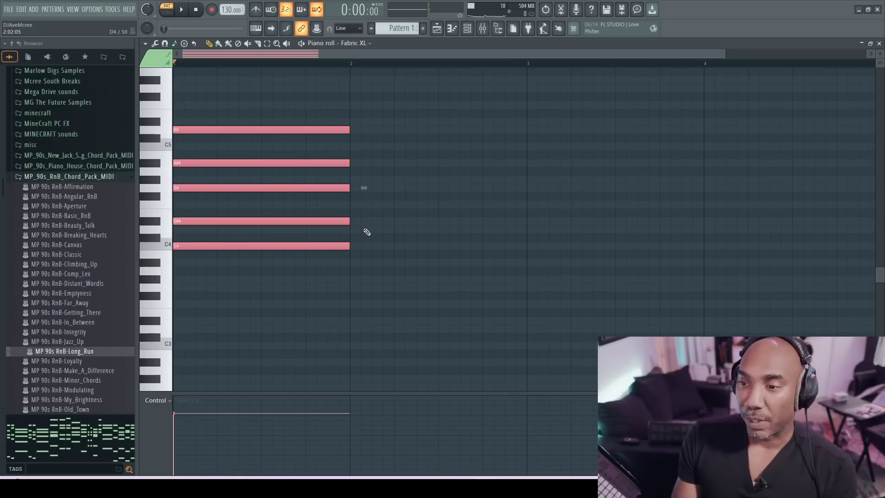
pyautogui.click(356, 163)
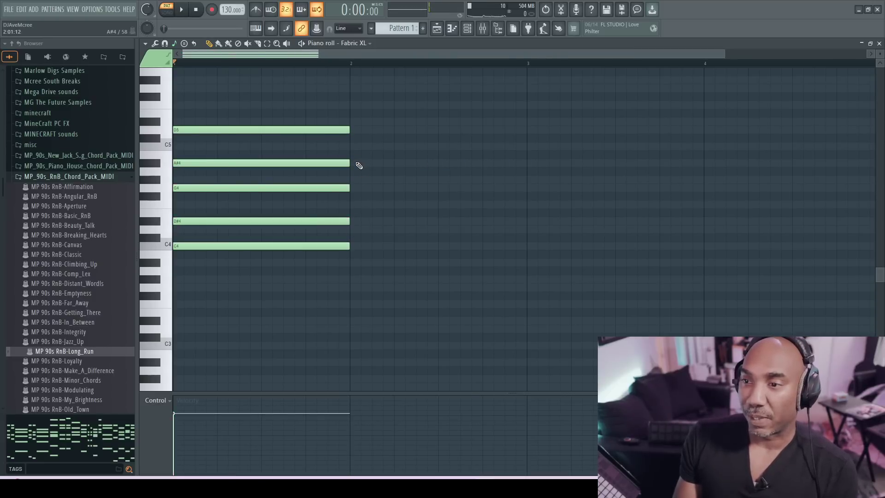
# Stamp a Minor 9th chord on F4 at bar 2 (F4, G#4, C5, D#5, G5) and play both chords.
pyautogui.click(184, 43)
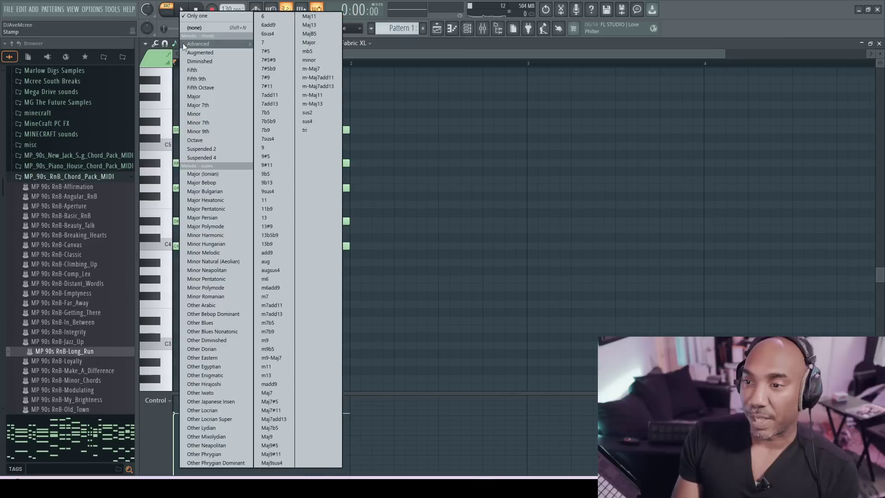
pyautogui.click(210, 131)
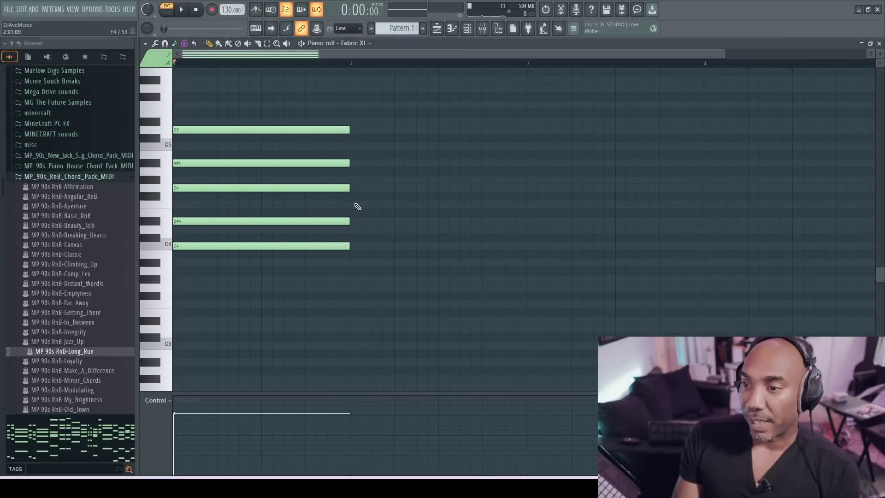
pyautogui.click(357, 206)
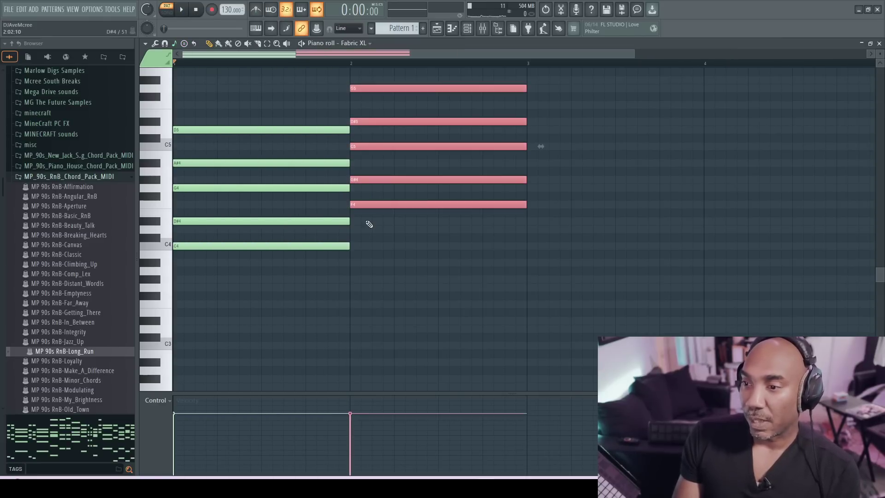
pyautogui.press('space')
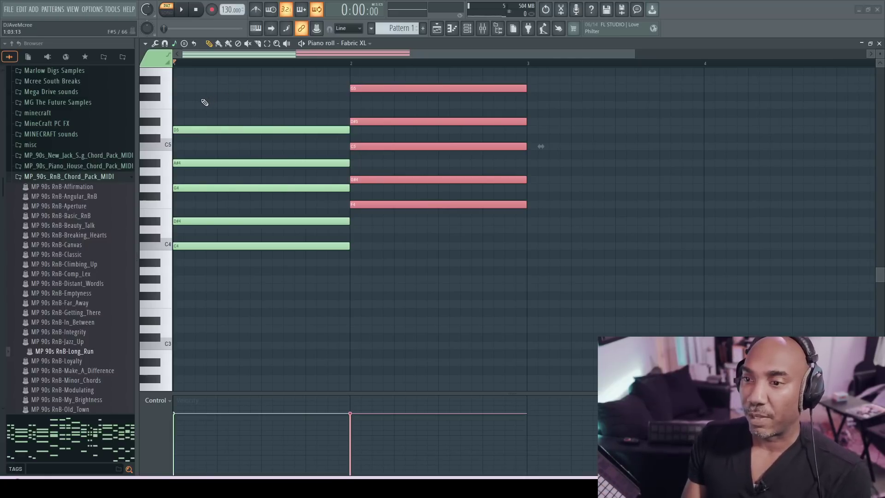
# Select the first chord and arpeggiate it with Sync set to Chord and Pattern set to Alternate.
pyautogui.click(201, 106)
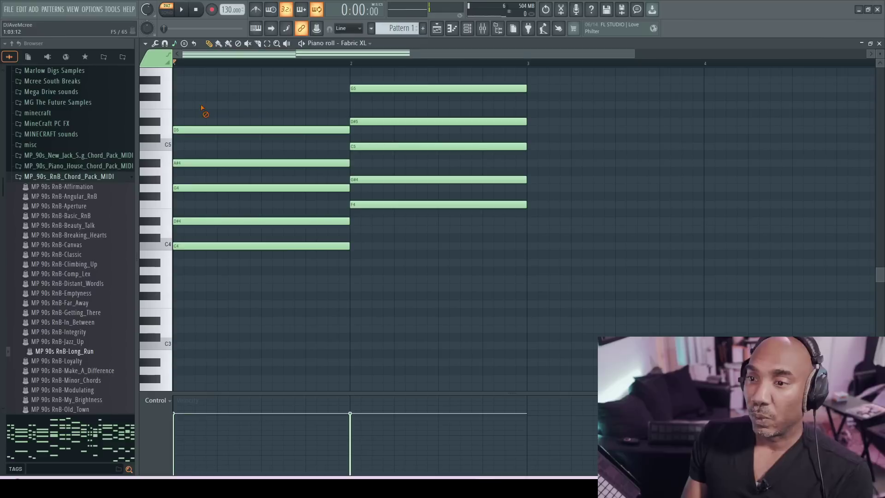
pyautogui.moveTo(199, 103); pyautogui.dragTo(303, 282)
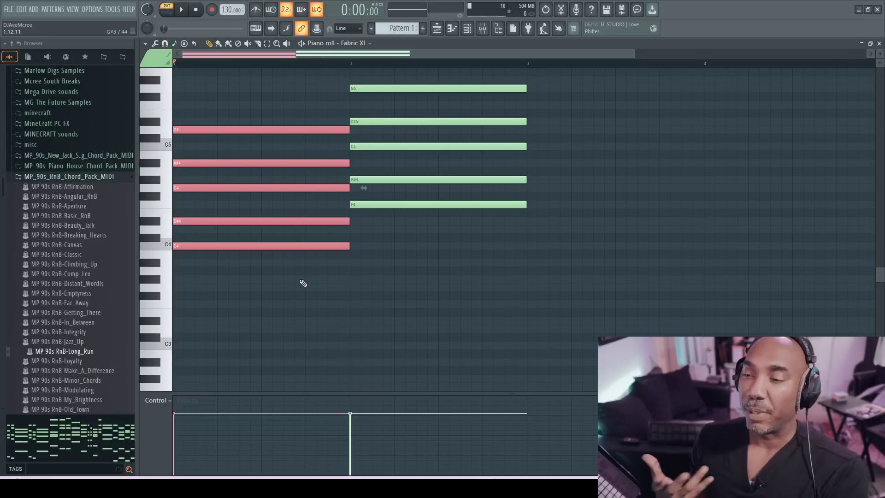
pyautogui.hotkey('alt', 'a')
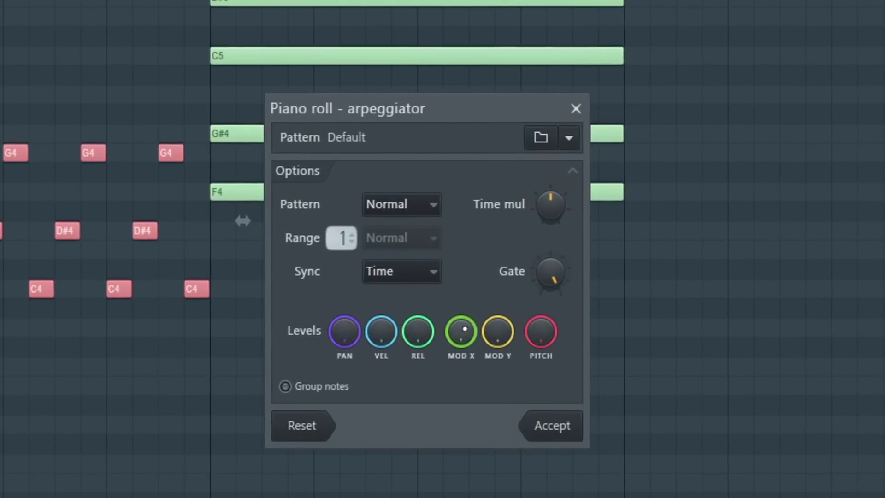
pyautogui.click(420, 271)
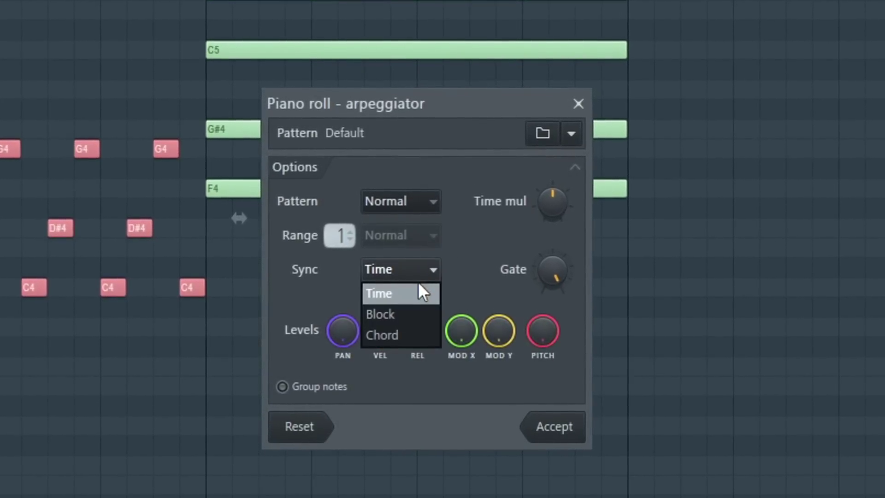
pyautogui.click(402, 333)
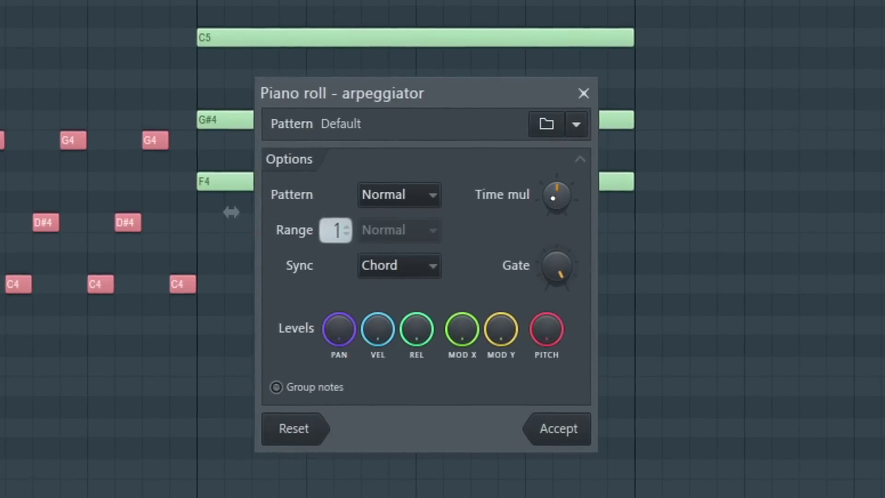
pyautogui.click(425, 194)
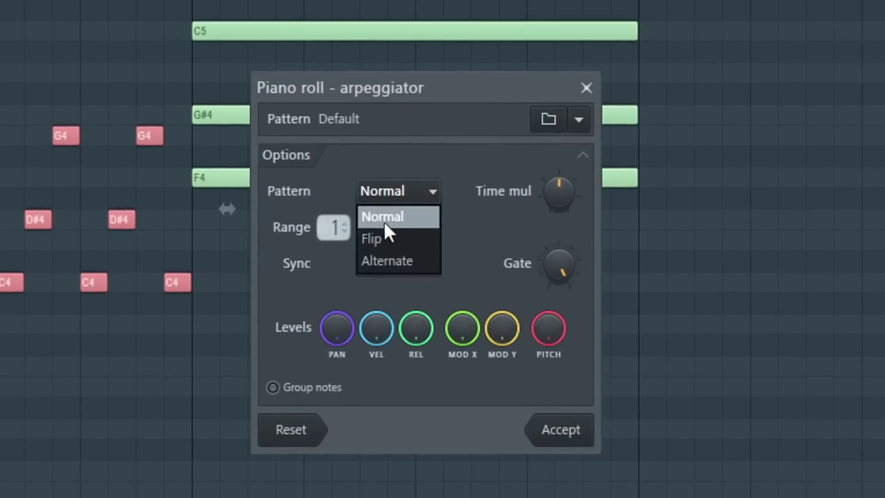
pyautogui.click(395, 251)
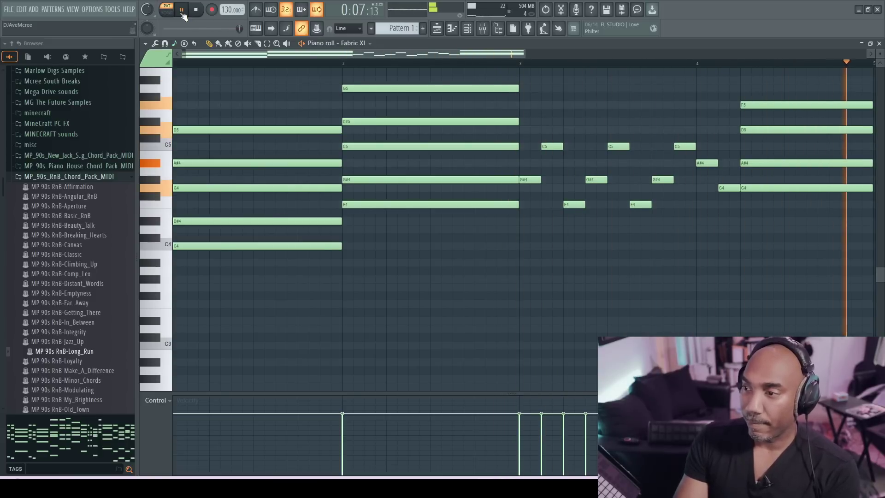
# Stamp a chord right after the G4 note at bar 4 and audition it.
pyautogui.click(182, 10)
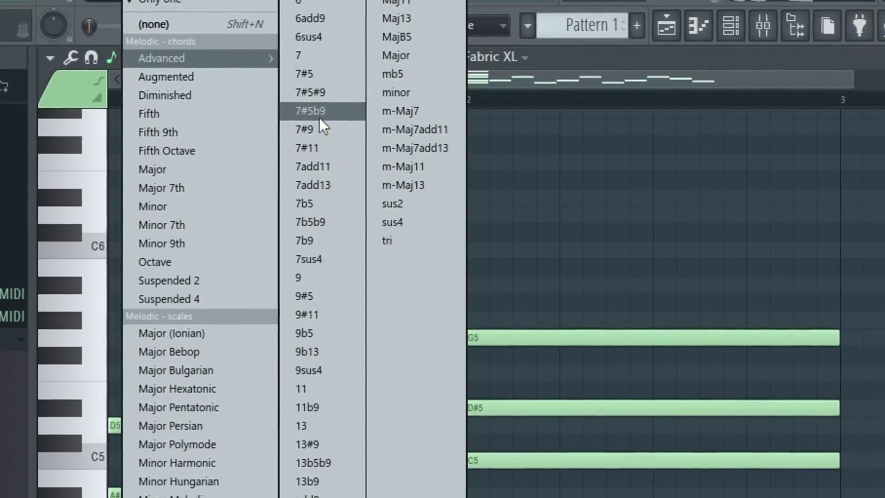
pyautogui.click(319, 117)
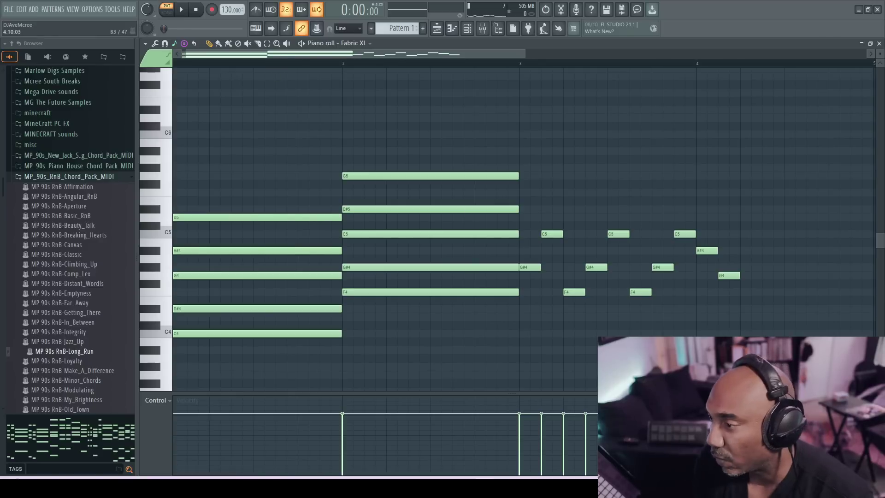
pyautogui.click(744, 275)
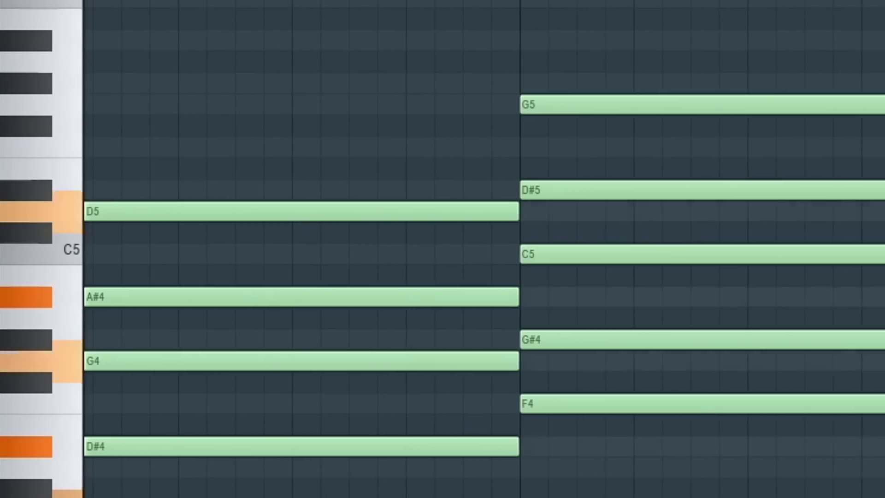
pyautogui.press('space')
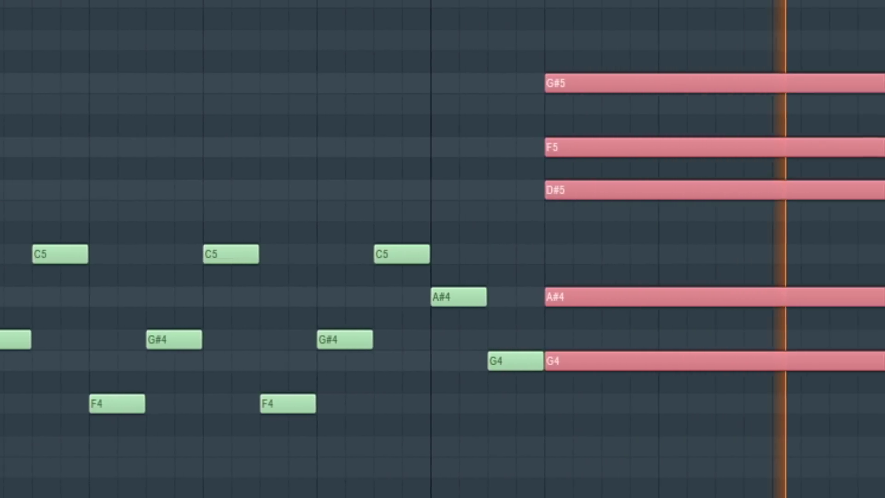
pyautogui.press('space')
# Delete that bar-4 chord, stamp a five-note extended chord in its place, and play it.
pyautogui.click(757, 175)
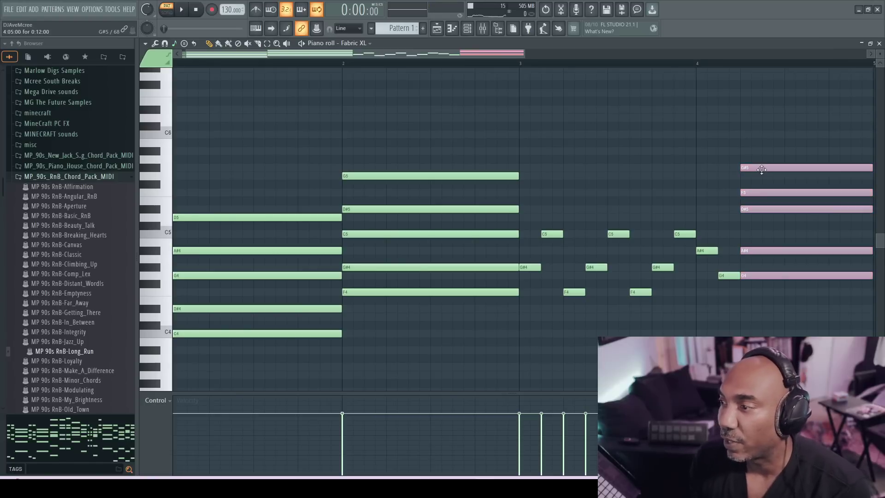
pyautogui.rightClick(761, 169)
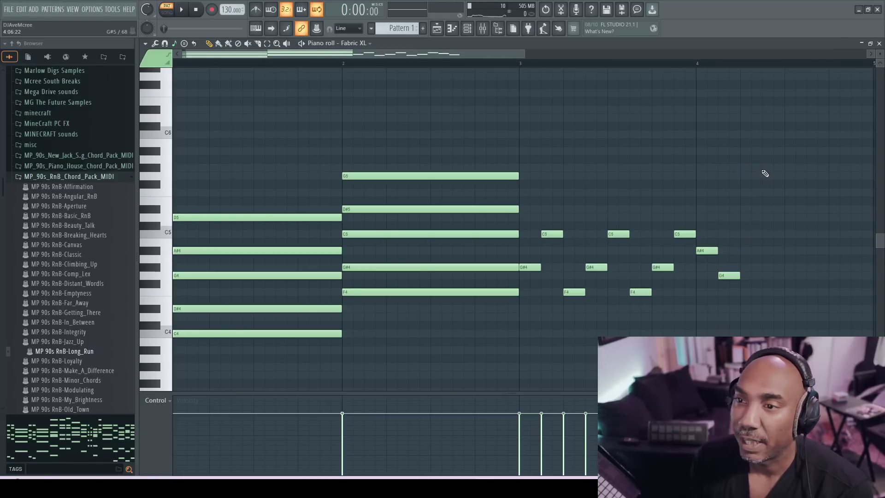
pyautogui.click(182, 46)
pyautogui.click(209, 45)
pyautogui.click(751, 275)
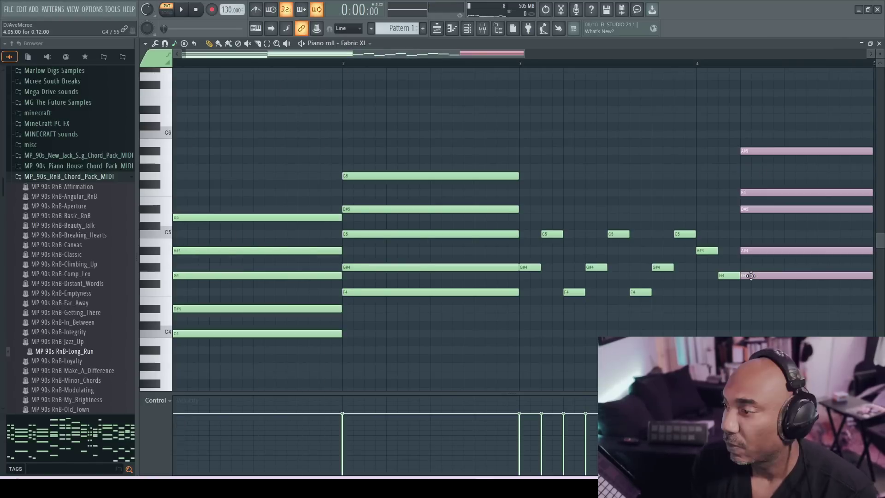
pyautogui.press('space')
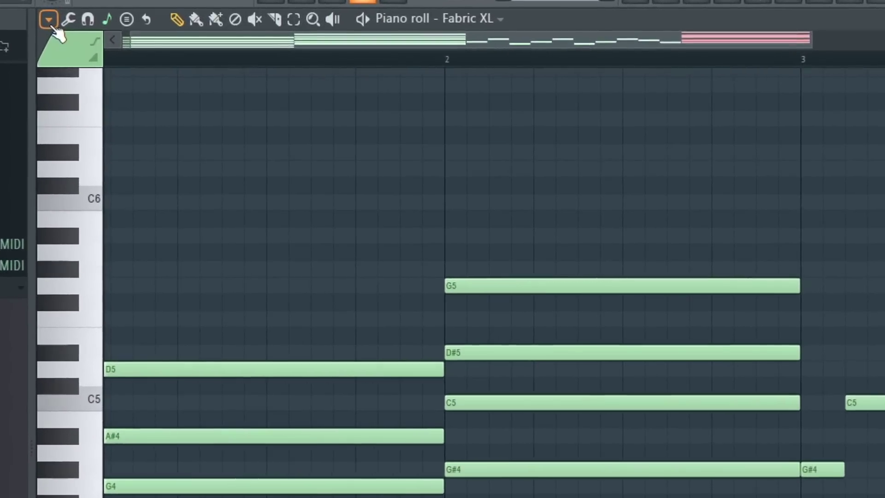
# Add a C Minor Natural (Aeolian) key marker and drag it into place along the ruler.
pyautogui.click(50, 21)
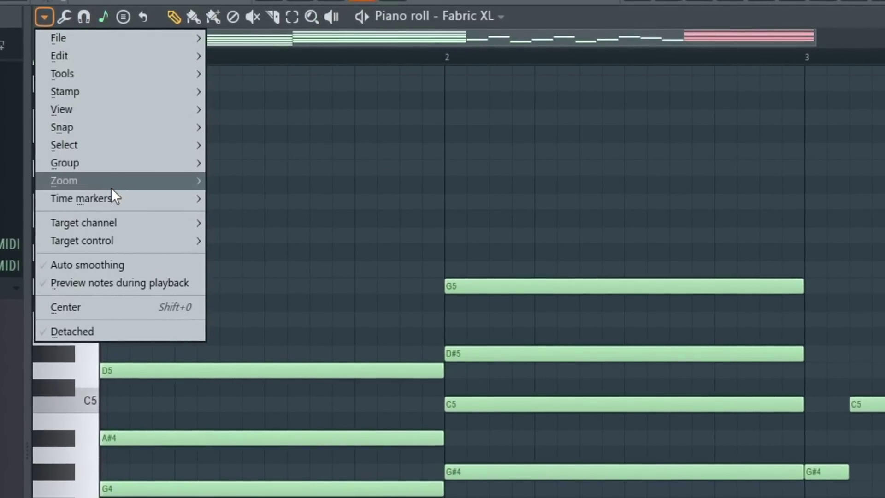
pyautogui.moveTo(115, 197)
pyautogui.moveTo(306, 282)
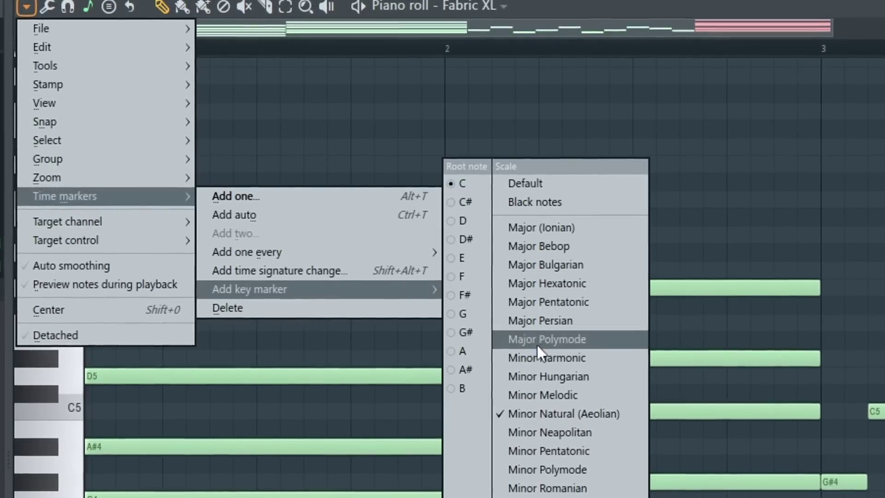
pyautogui.click(540, 417)
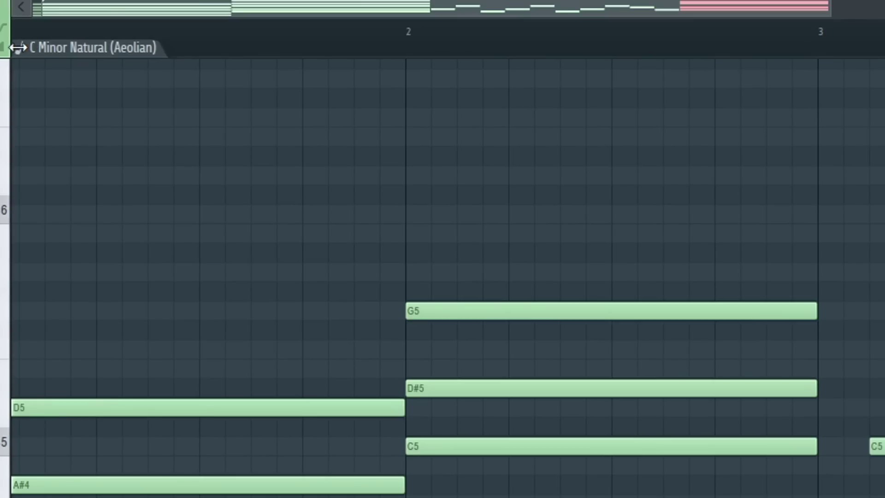
pyautogui.moveTo(18, 47); pyautogui.dragTo(156, 42)
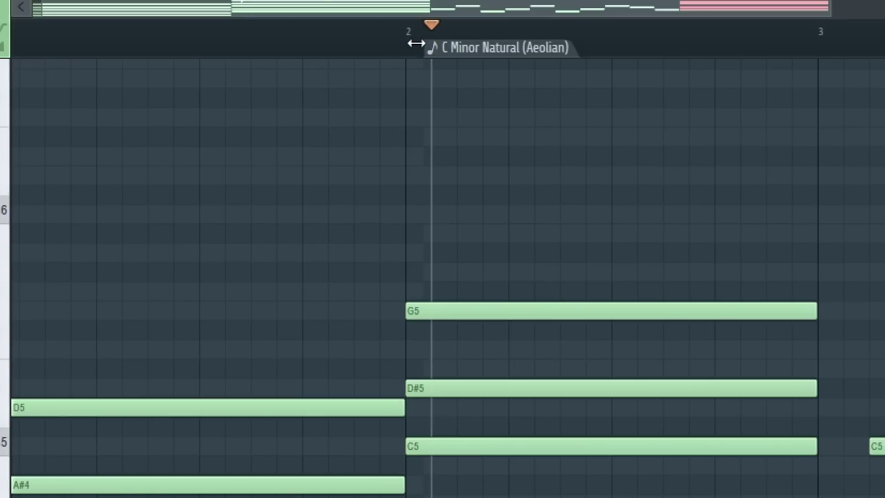
pyautogui.moveTo(416, 43)
pyautogui.mouseDown()
pyautogui.moveTo(14, 44)
pyautogui.moveTo(392, 44)
pyautogui.mouseUp()
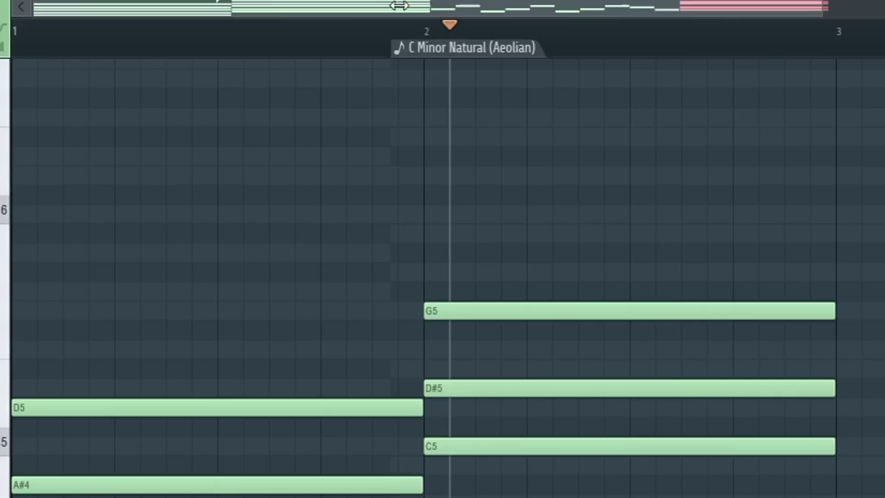
pyautogui.moveTo(435, 12)
pyautogui.mouseDown()
pyautogui.moveTo(14, 70)
pyautogui.moveTo(389, 21)
pyautogui.mouseUp()
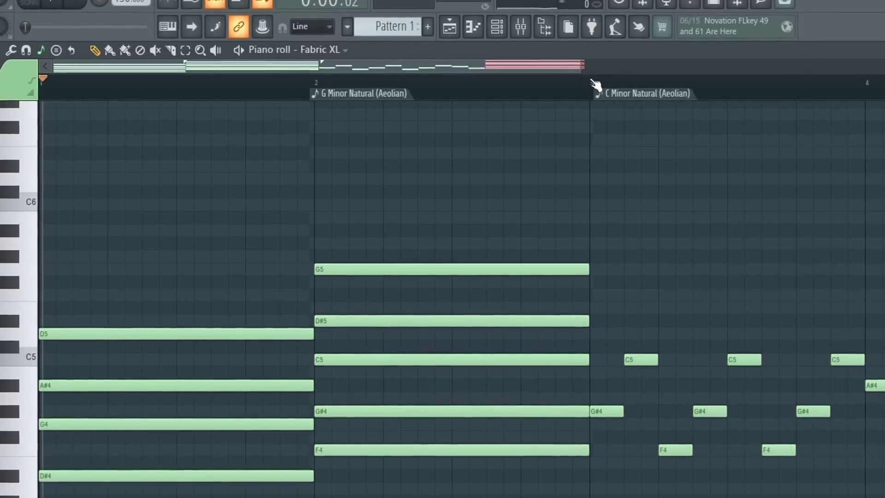
# Add a C Minor Pentatonic key marker at the start of bar 1 from the ruler.
pyautogui.rightClick(41, 92)
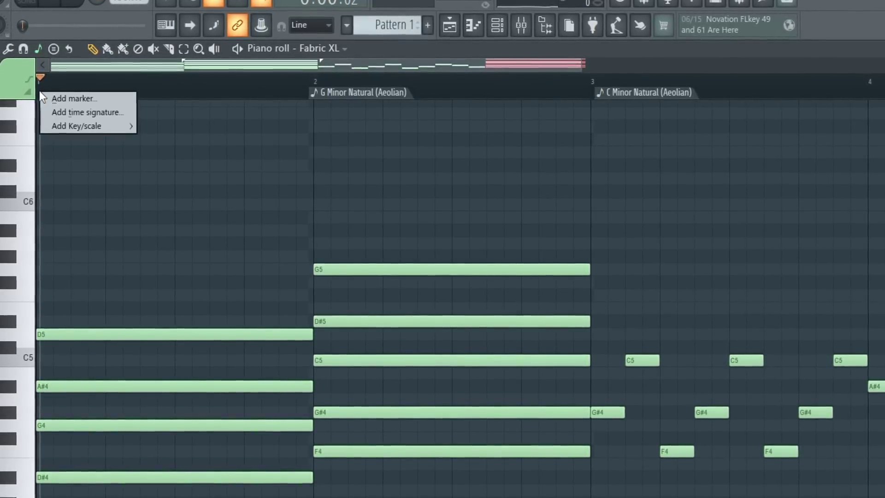
pyautogui.moveTo(73, 124)
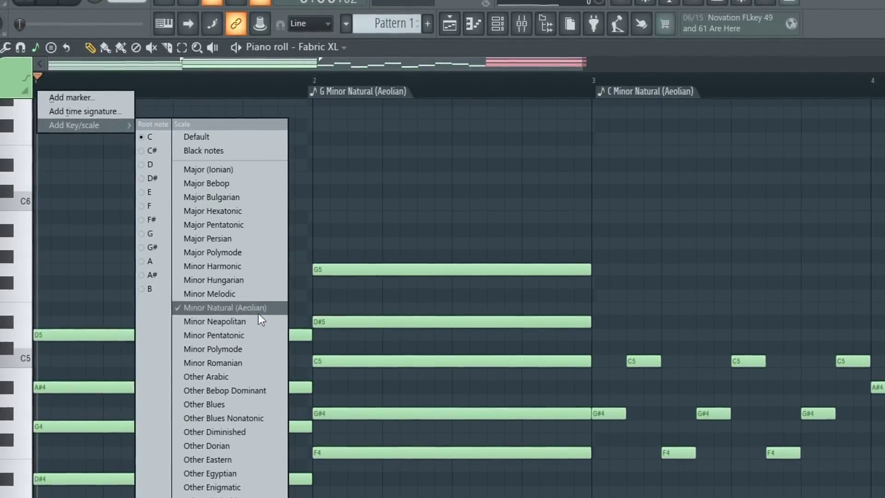
pyautogui.click(215, 336)
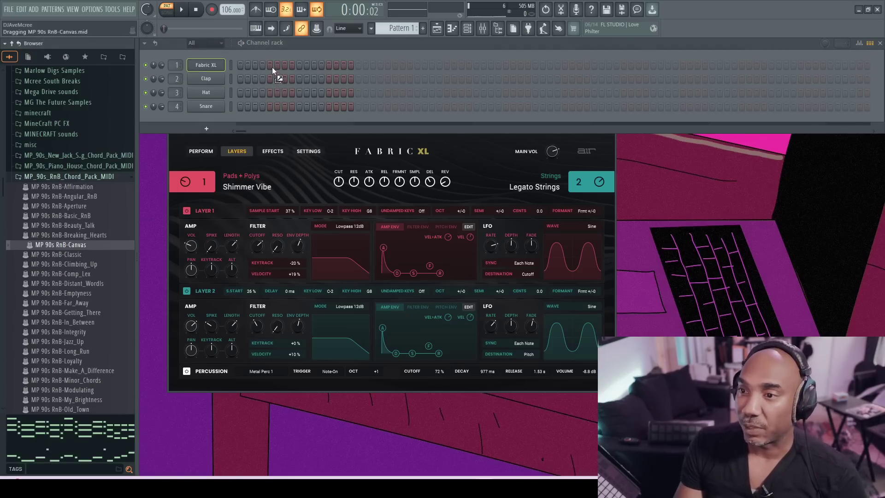
# Load MP 90s RnB-Canvas.mid onto the Fabric XL channel and browse its chords in the piano roll.
pyautogui.moveTo(271, 65); pyautogui.dragTo(272, 68)
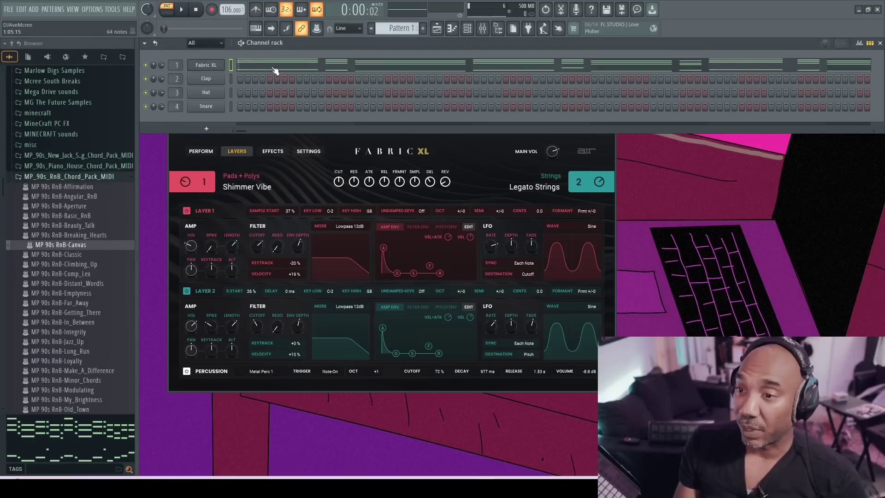
pyautogui.click(275, 69)
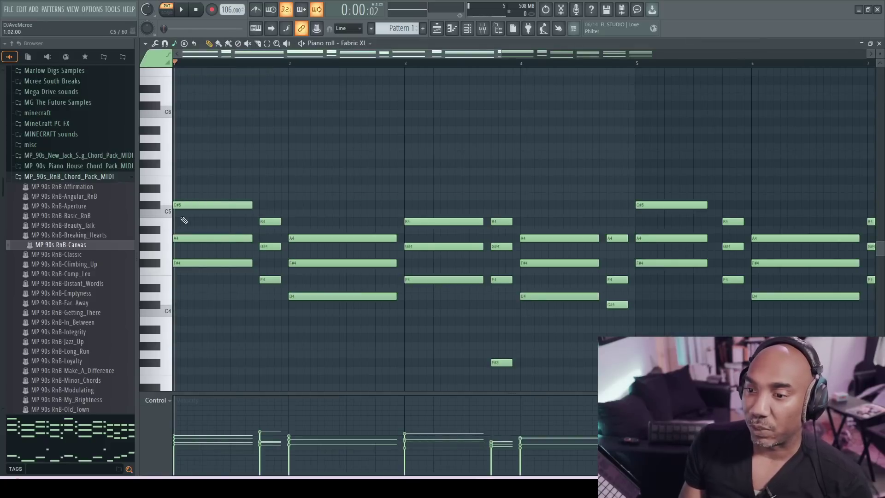
pyautogui.scroll(-5, 183, 311)
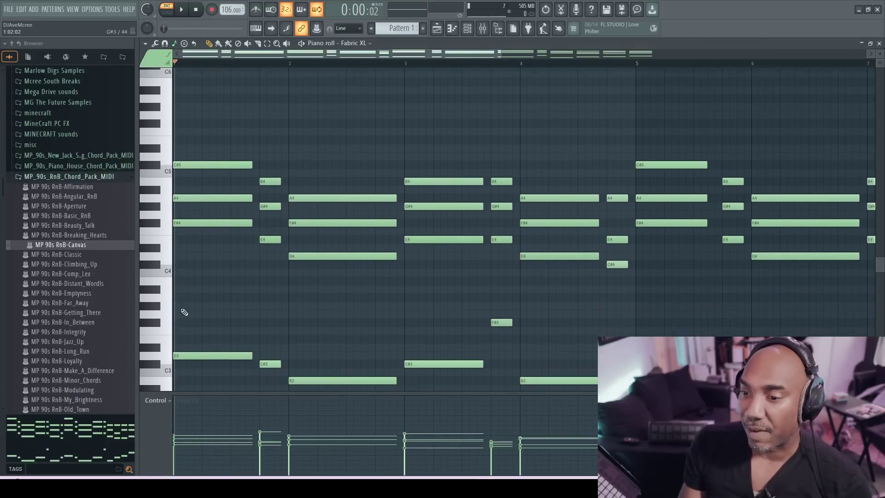
pyautogui.scroll(-1, 183, 312)
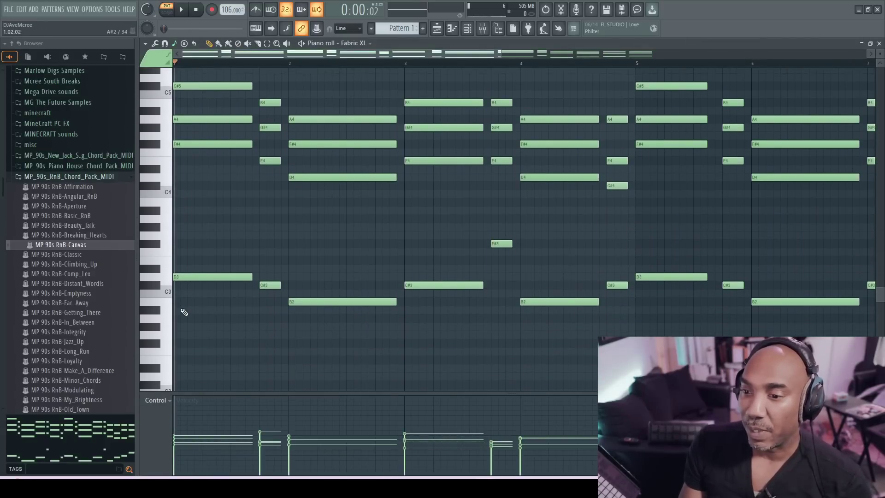
pyautogui.scroll(-2, 192, 299)
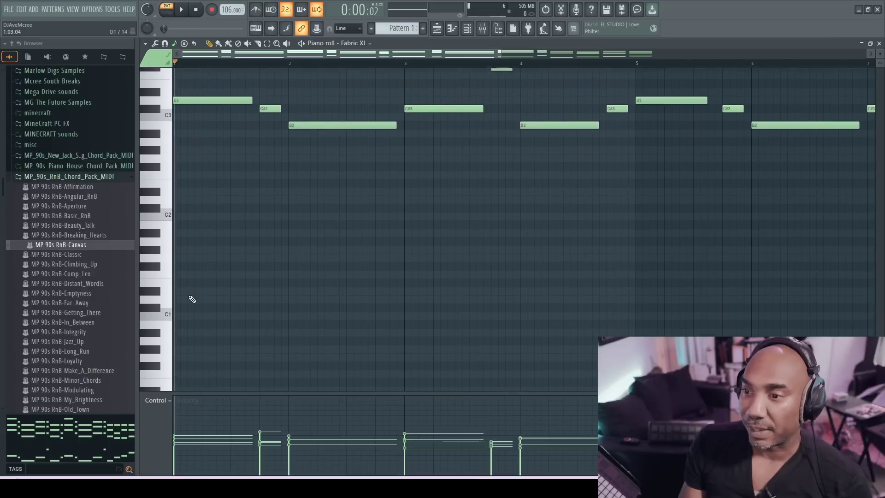
pyautogui.scroll(5, 193, 299)
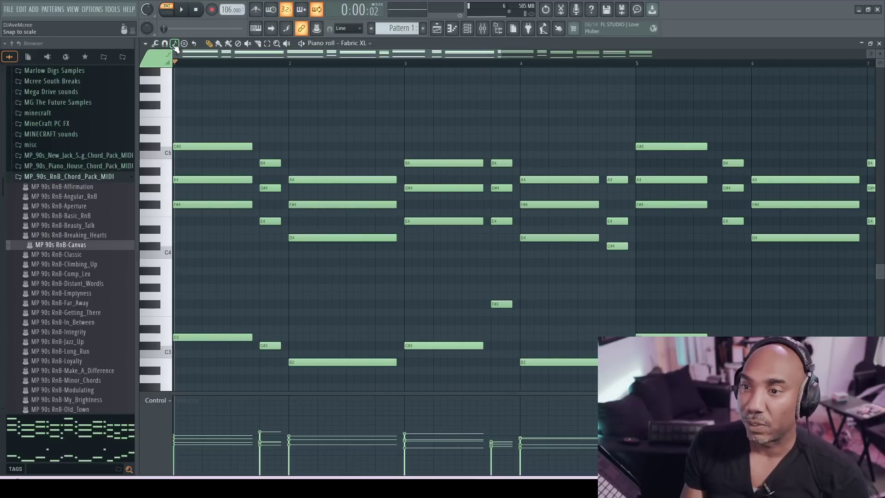
# Set the piano roll's snap-to-scale to root note D, Major (Ionian).
pyautogui.click(175, 44)
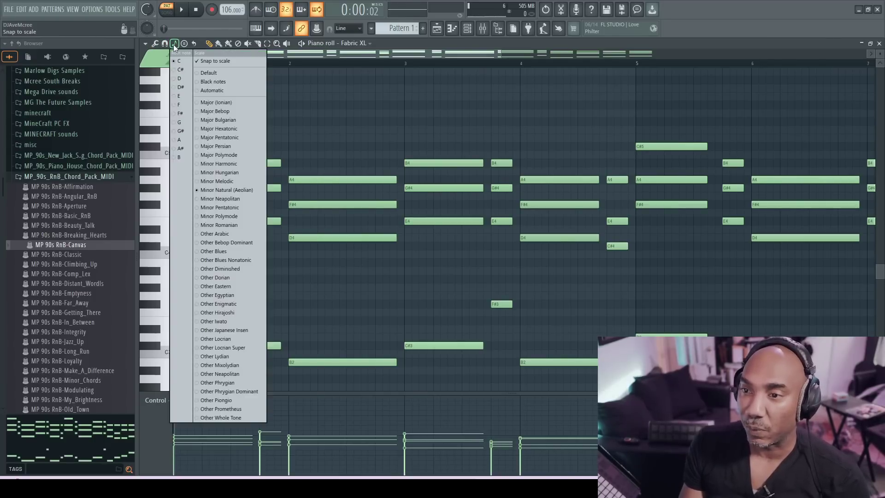
pyautogui.click(178, 80)
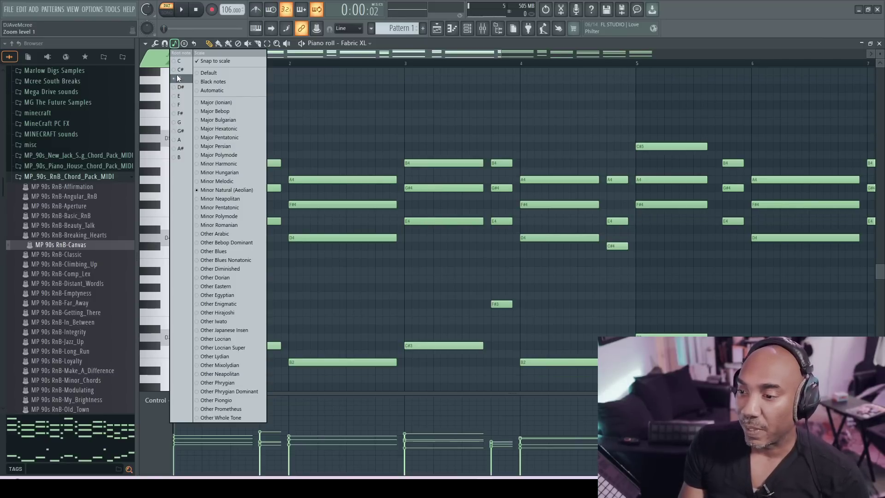
pyautogui.click(435, 45)
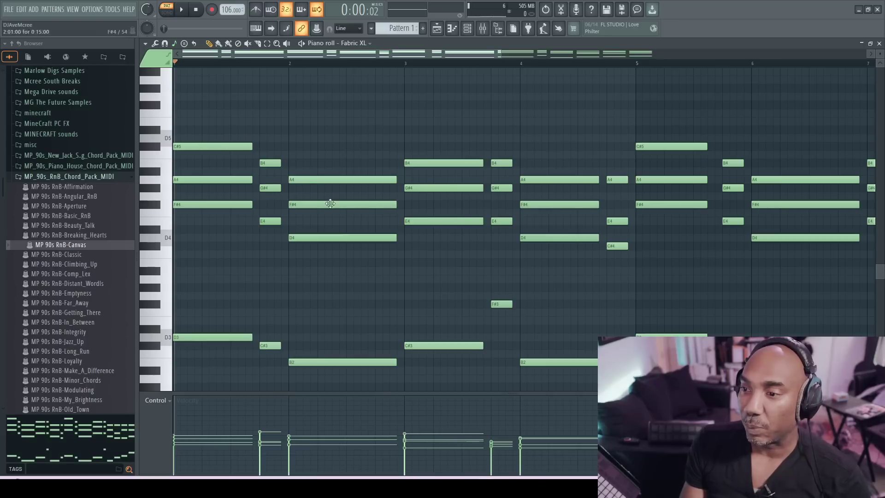
pyautogui.click(174, 44)
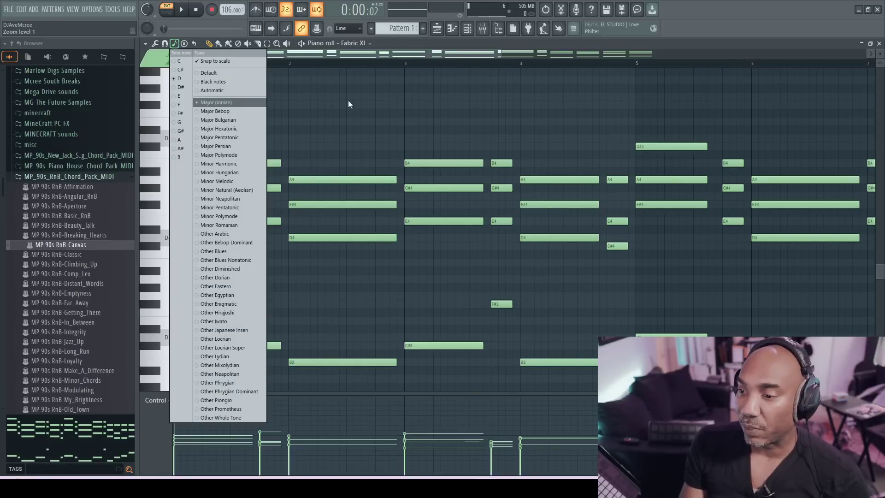
pyautogui.click(471, 43)
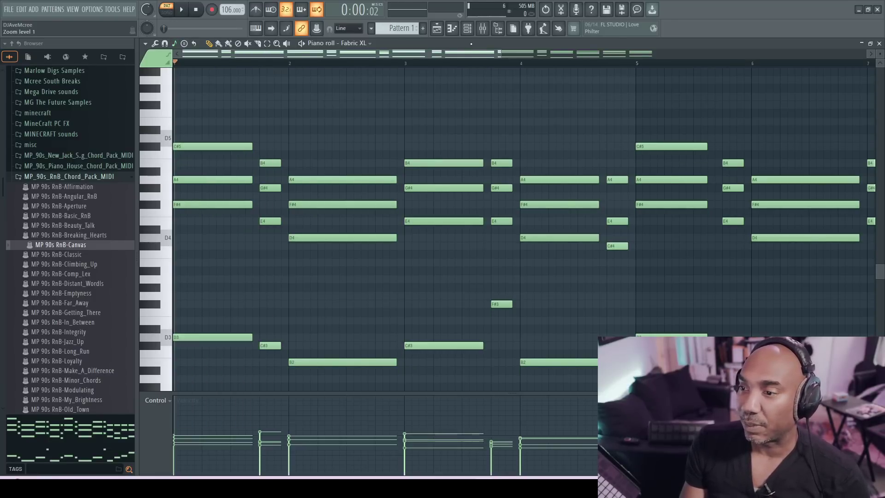
# Play the progression and try lowering the out-of-key G#4 note in bar 1 to G4.
pyautogui.press('space')
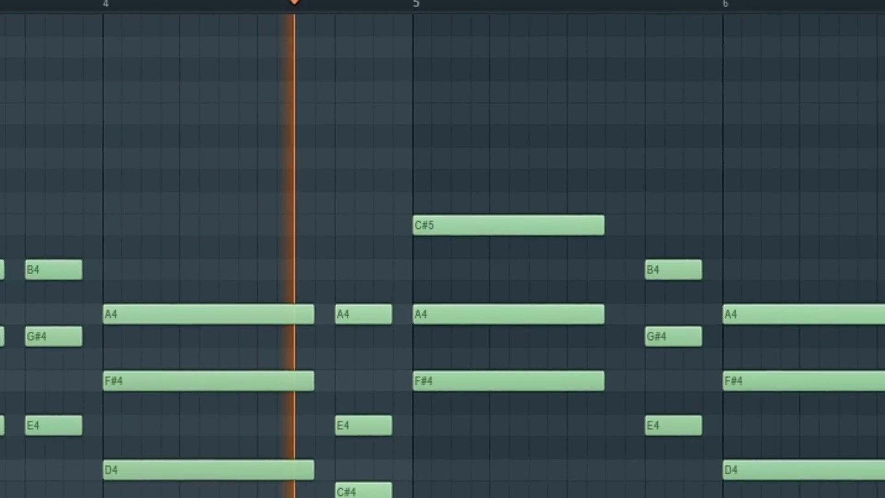
pyautogui.press('space')
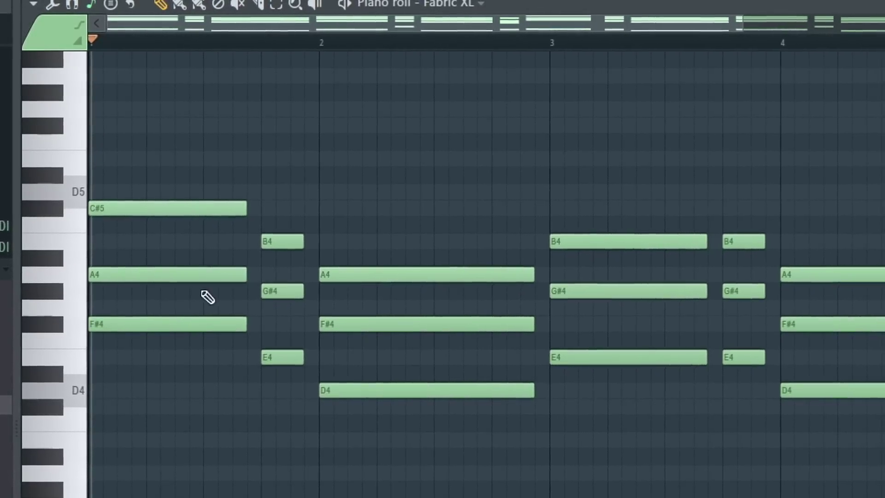
pyautogui.click(271, 287)
pyautogui.moveTo(267, 283); pyautogui.dragTo(270, 297)
# Listen back, then raise that bar 1 note to A4 instead.
pyautogui.press('space')
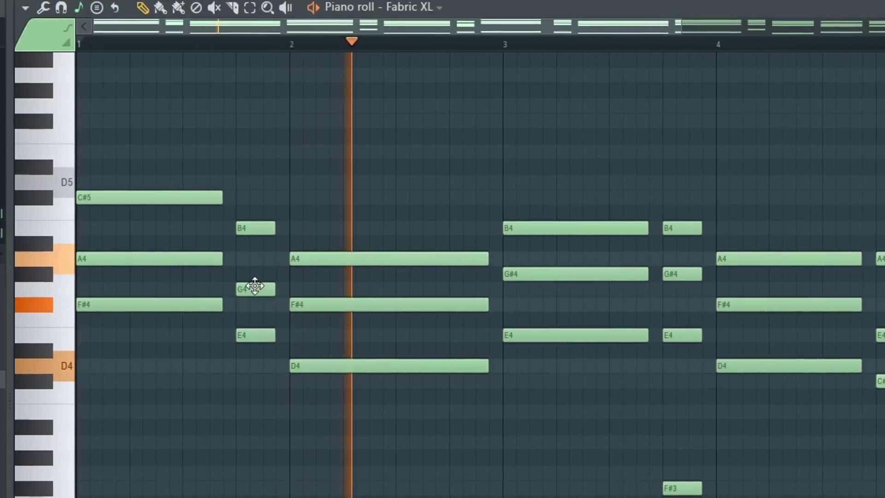
pyautogui.press('space')
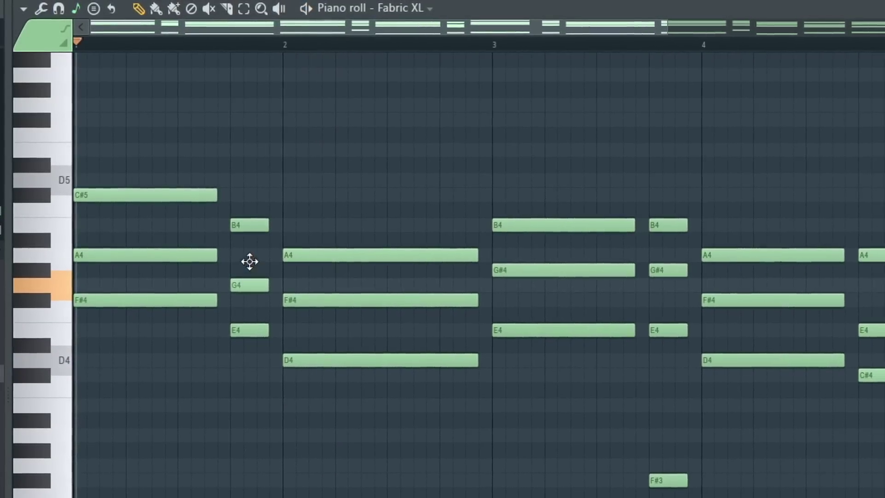
pyautogui.moveTo(249, 284); pyautogui.dragTo(247, 255)
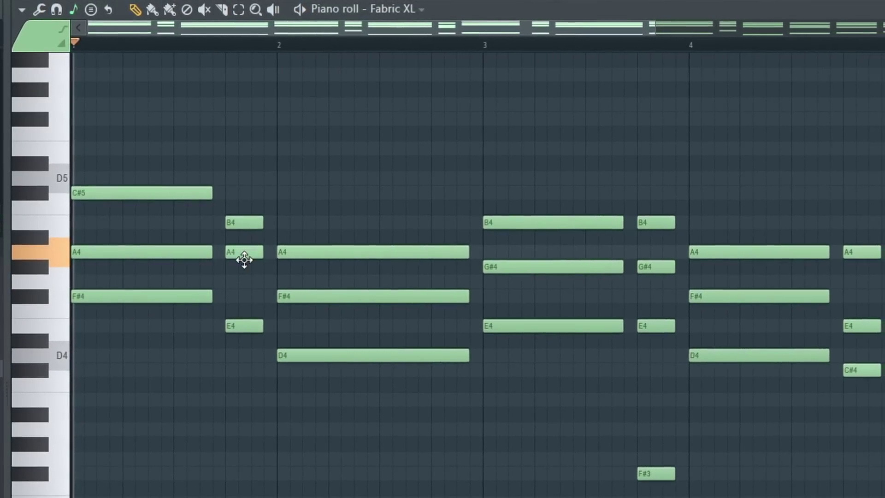